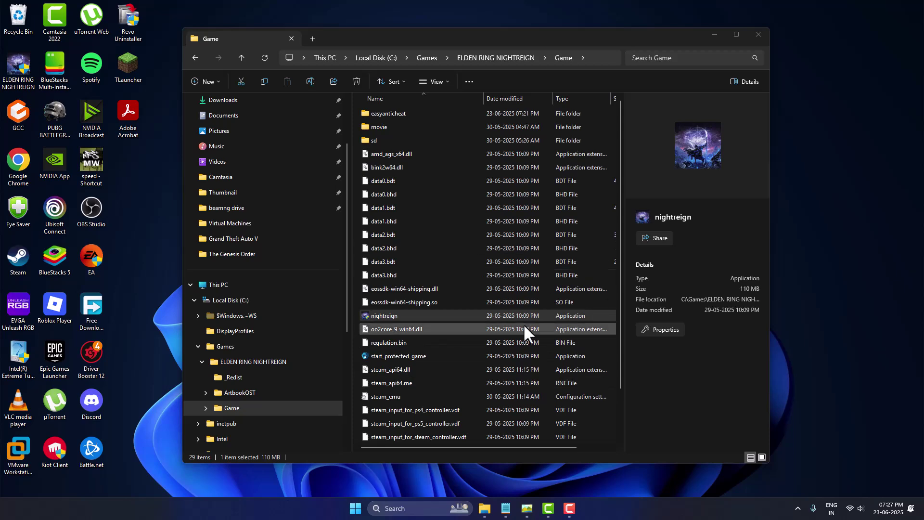
- Review the list of Elden Ring Nightreign update archives and the text notes on the order for installing v1.01.1, v1.01.2 and v1.01.3
left_click(526, 508)
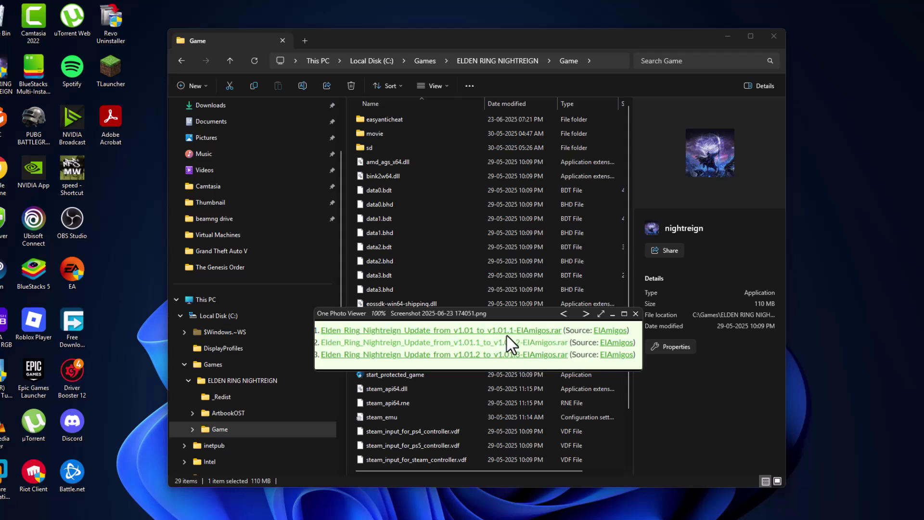
key("alt+Tab")
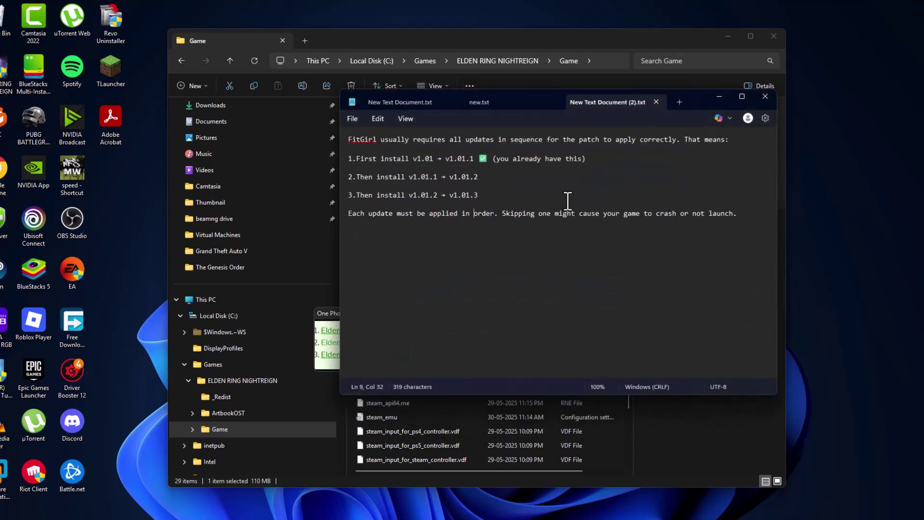
left_click_drag(409, 160, 469, 162)
left_click_drag(357, 160, 432, 176)
left_click(436, 161)
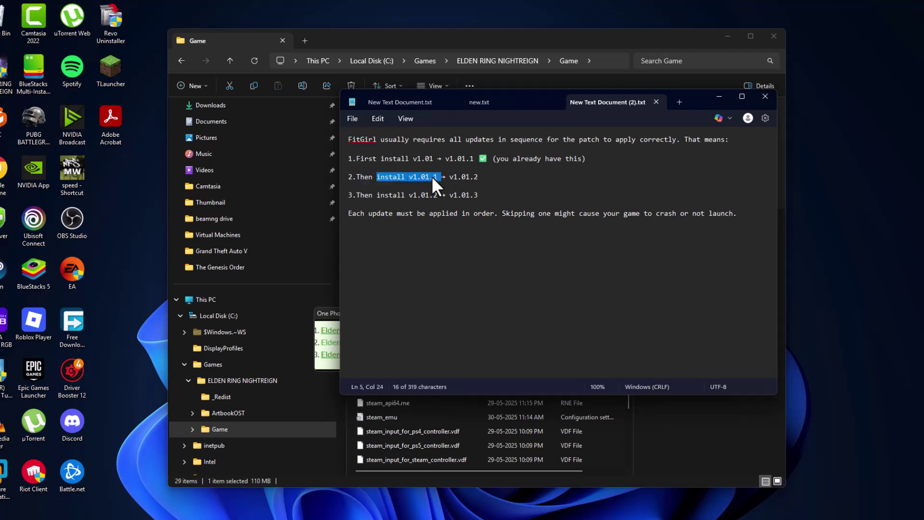
left_click(488, 179)
left_click_drag(342, 196, 487, 196)
left_click(488, 186)
left_click_drag(484, 155, 357, 157)
left_click_drag(479, 195, 359, 197)
left_click(488, 199)
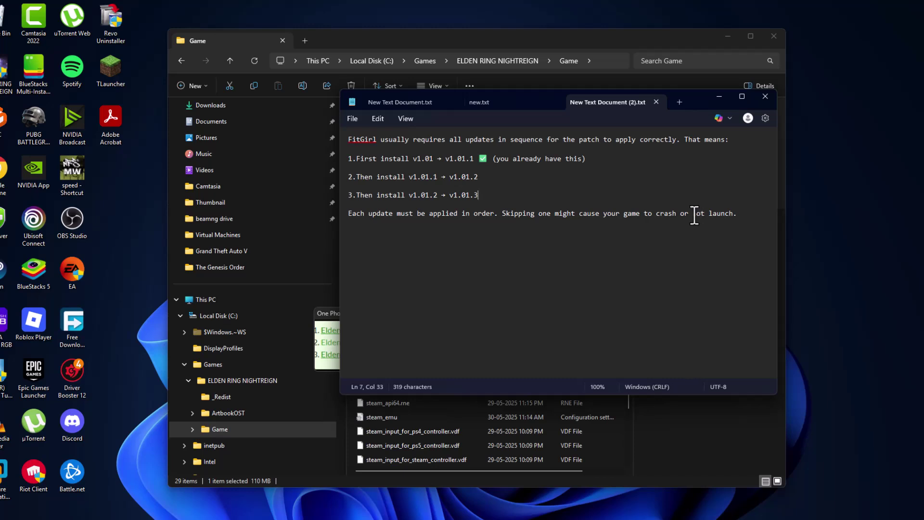
left_click_drag(481, 195, 346, 196)
left_click(501, 194)
left_click_drag(359, 157, 480, 157)
left_click_drag(356, 161, 462, 160)
left_click_drag(356, 178, 484, 177)
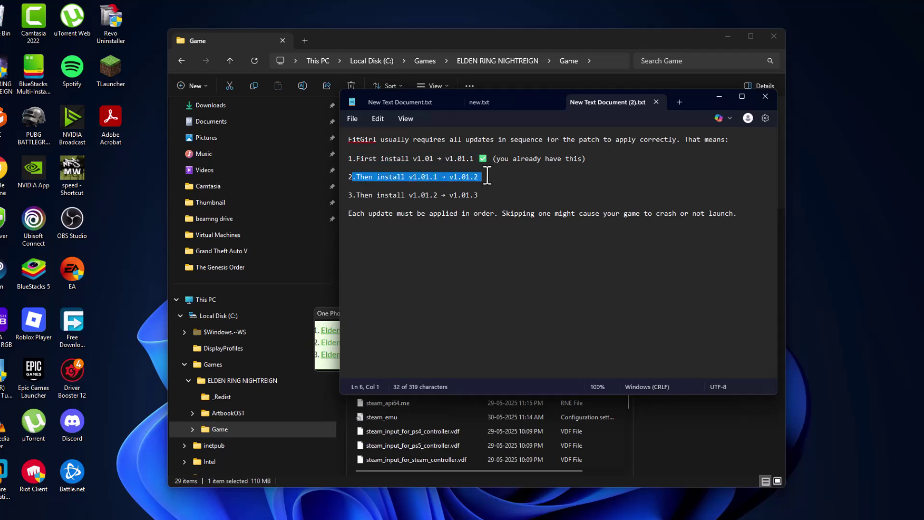
left_click_drag(353, 195, 497, 193)
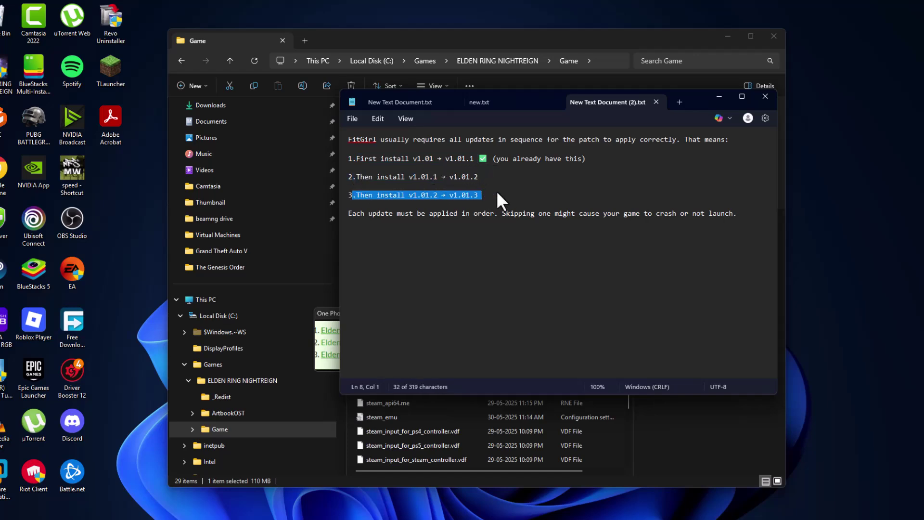
left_click(718, 96)
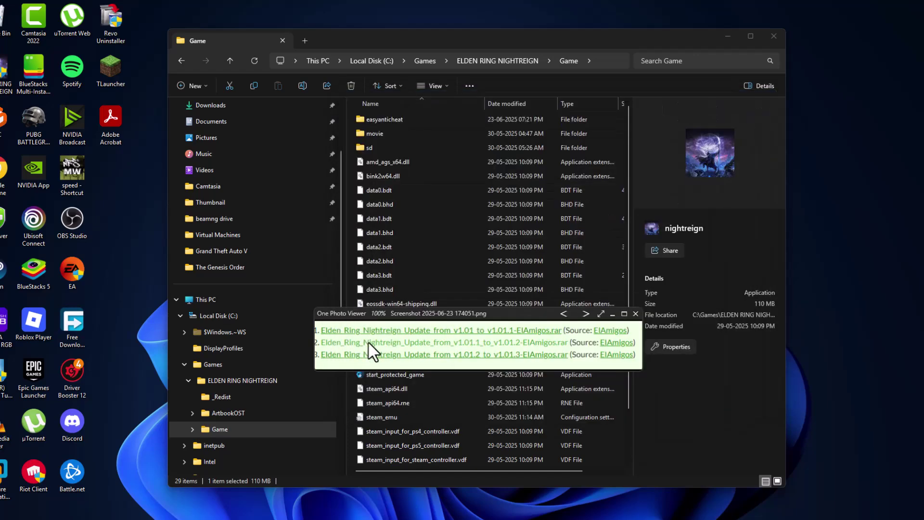
left_click(612, 314)
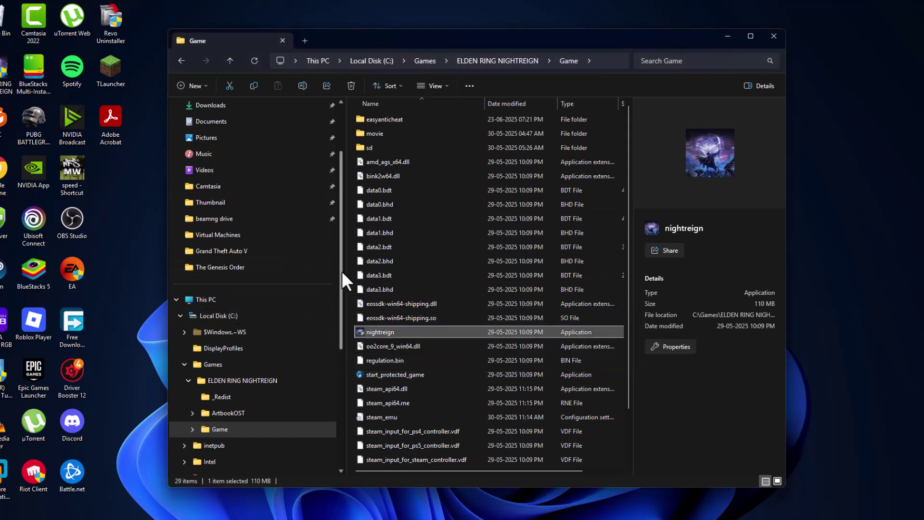
- Extract the Elden_Ring_Nightreign_Update_from_v1.01_to_v1.01.1-ElAmigos archive in Downloads into its own folder and open that folder
scroll(326, 186, "up", 3)
left_click(217, 189)
left_click(380, 187)
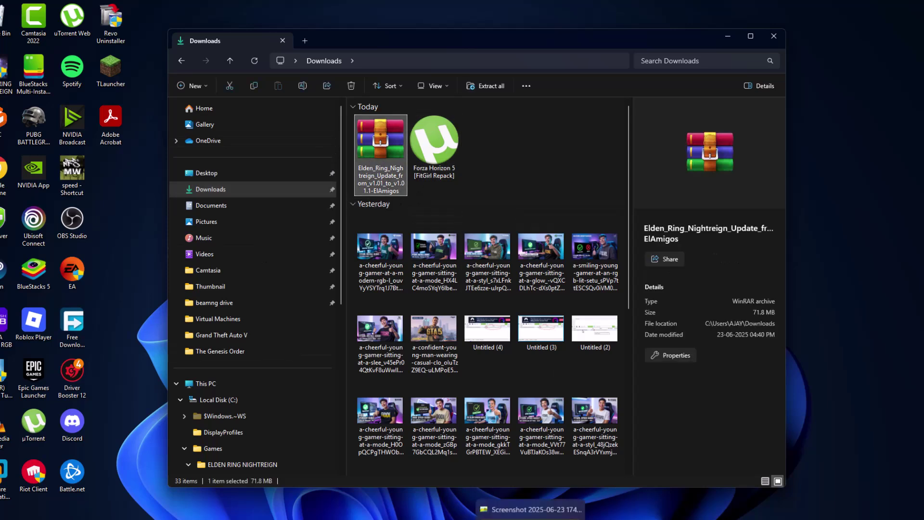
left_click(530, 519)
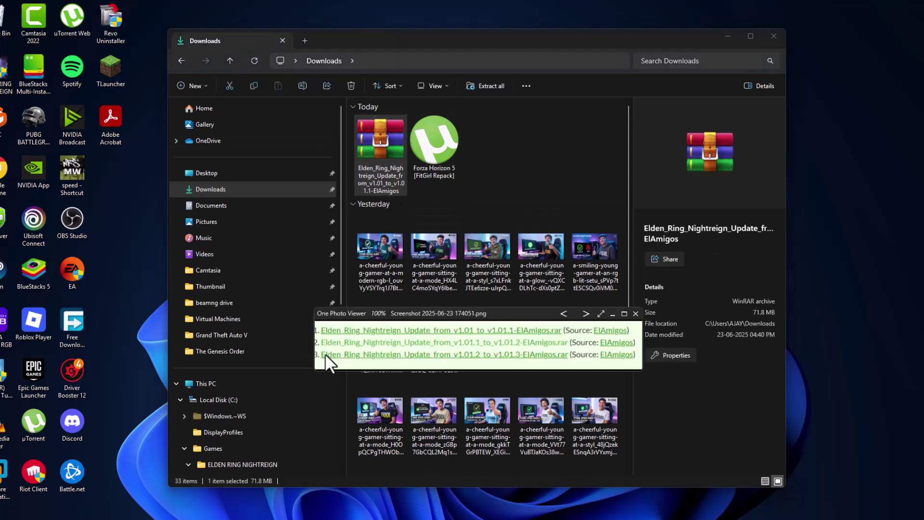
left_click(613, 313)
right_click(373, 158)
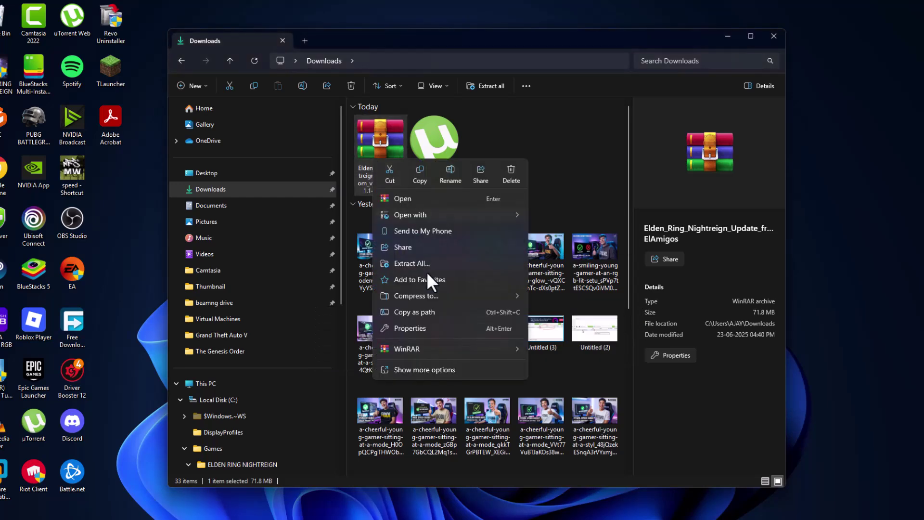
mouse_move(426, 347)
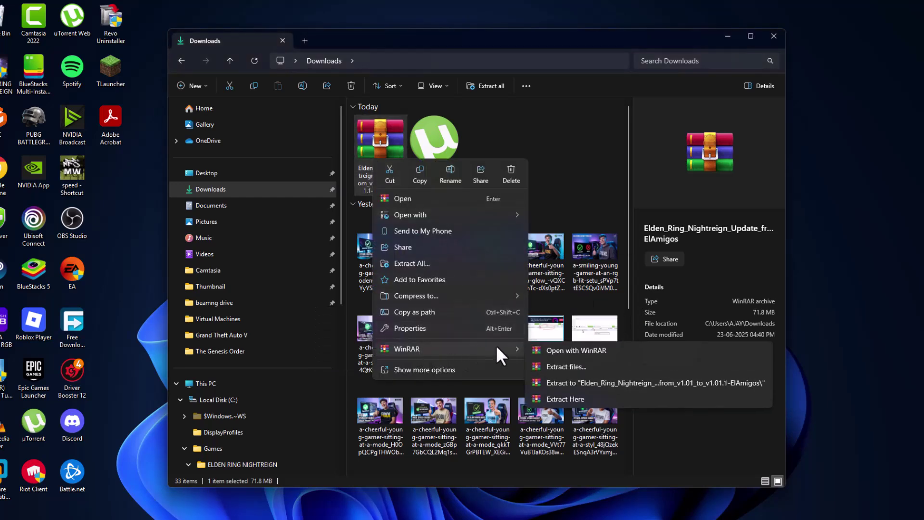
left_click(604, 385)
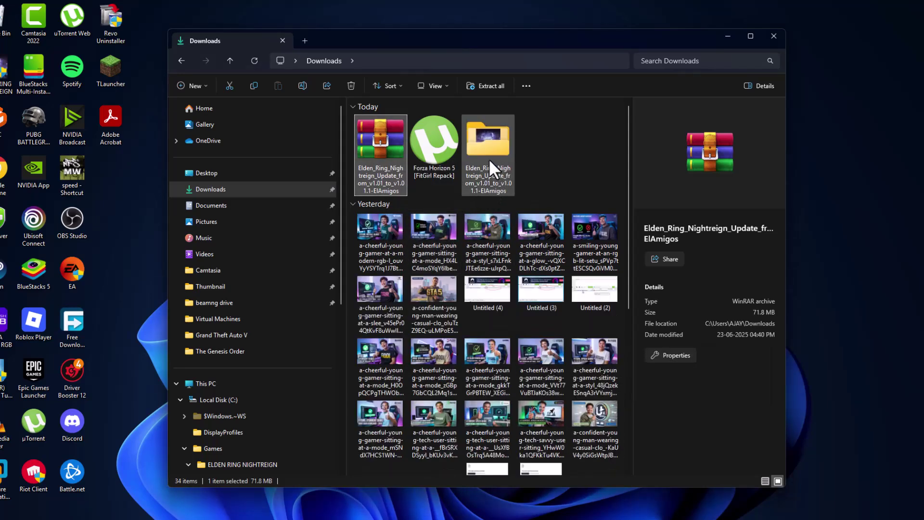
double_click(494, 159)
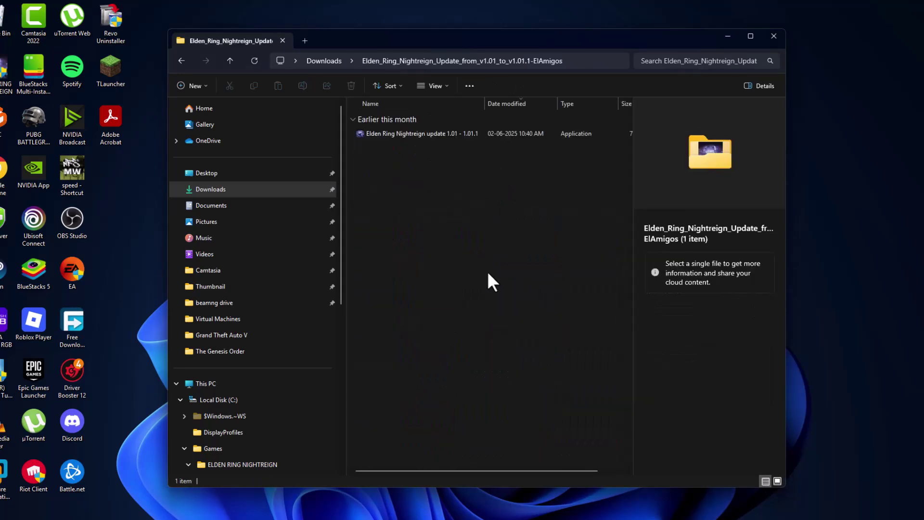
- Check the file version of the nightreign application in the installed game's folder, then return to the extracted update folder
right_click(4, 86)
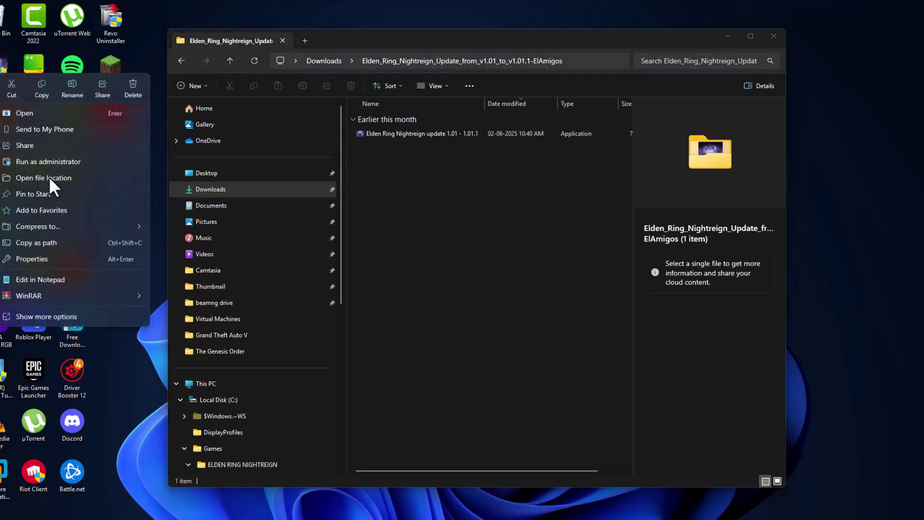
left_click(65, 177)
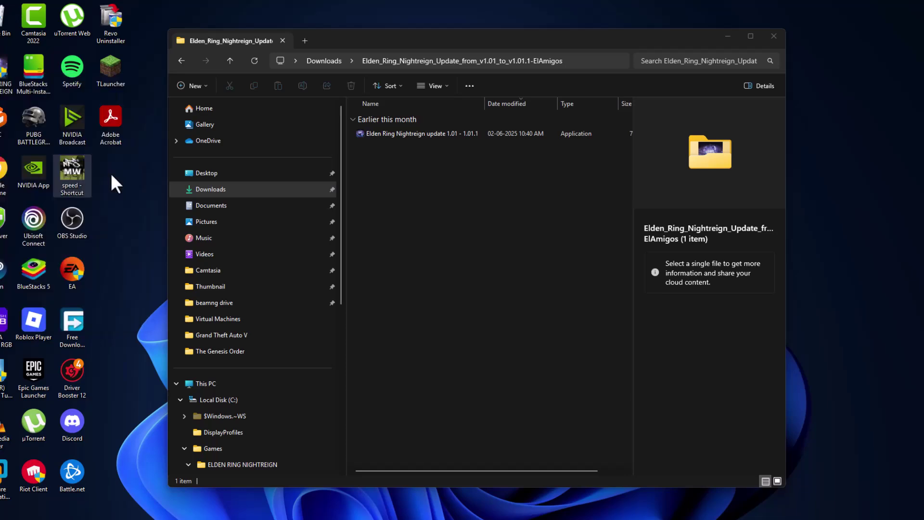
right_click(404, 343)
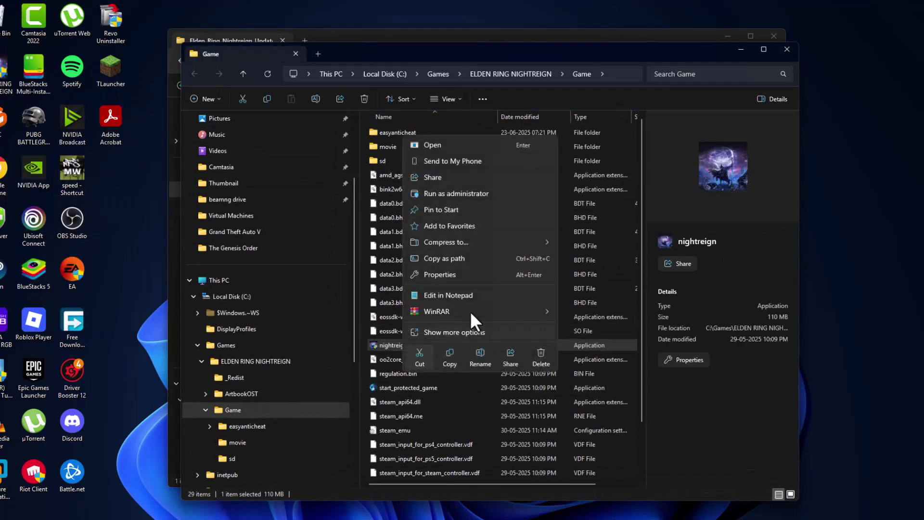
left_click(461, 273)
left_click(496, 265)
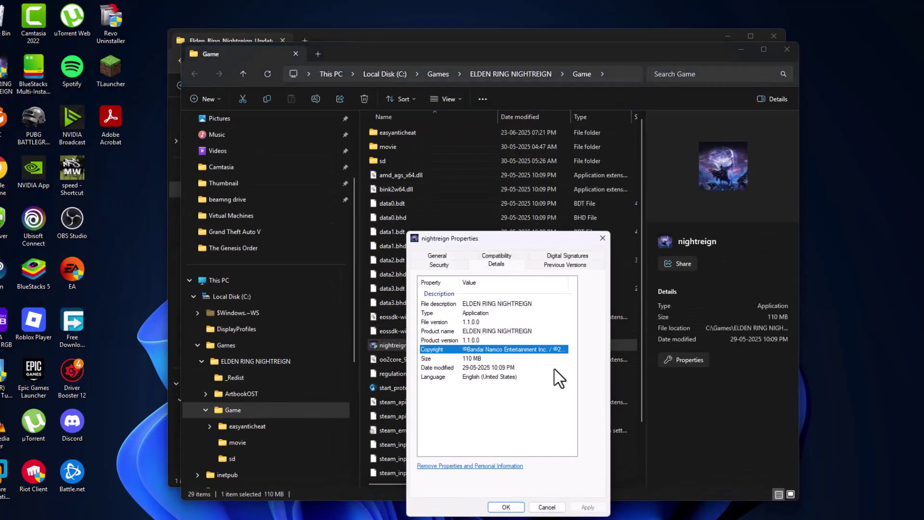
left_click(474, 338)
left_click(472, 320)
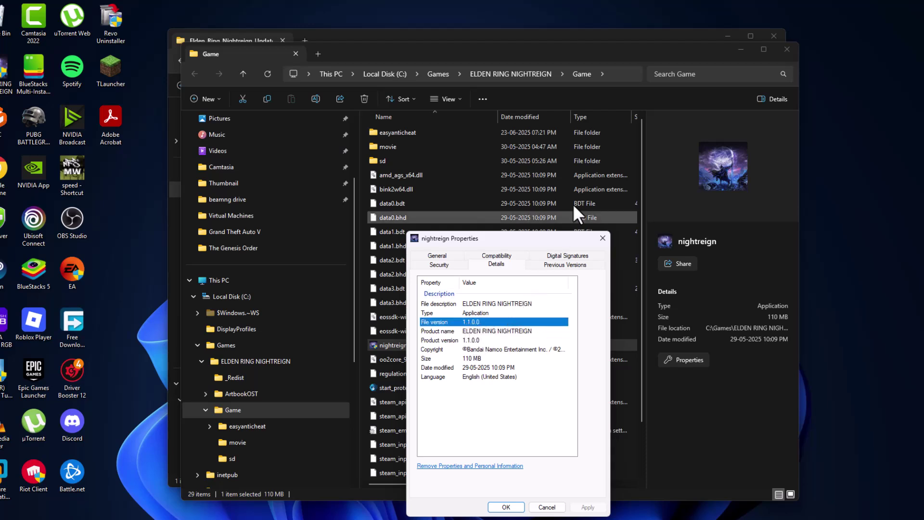
left_click(603, 237)
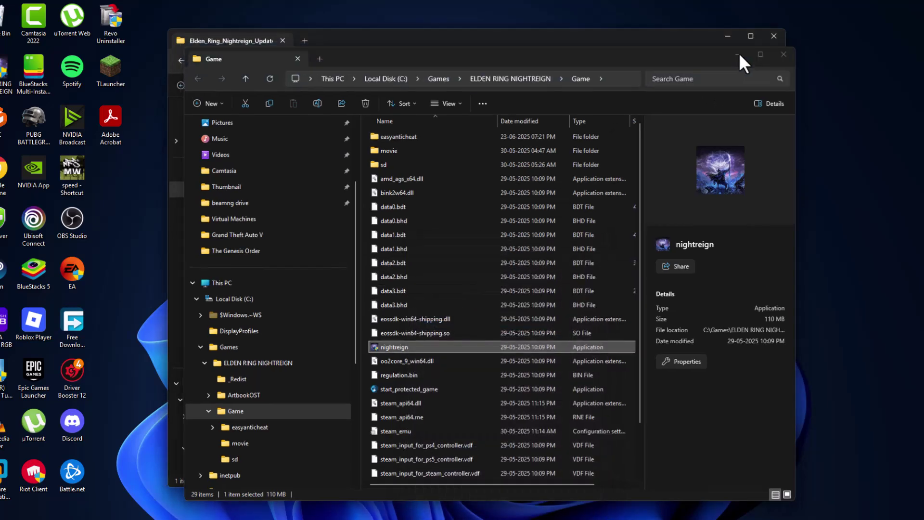
left_click(739, 51)
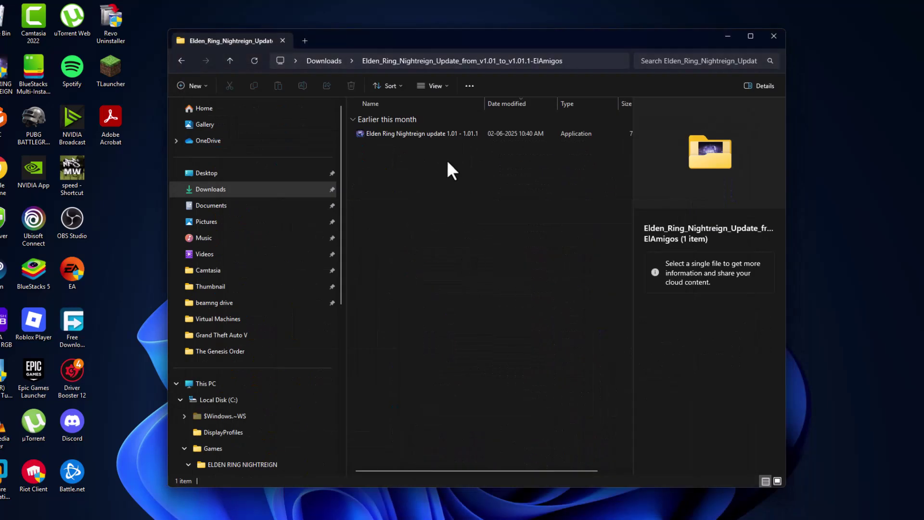
- Run the Elden Ring Nightreign update 1.01 - 1.01.1 installer despite the SmartScreen block, with English as the setup language
double_click(417, 133)
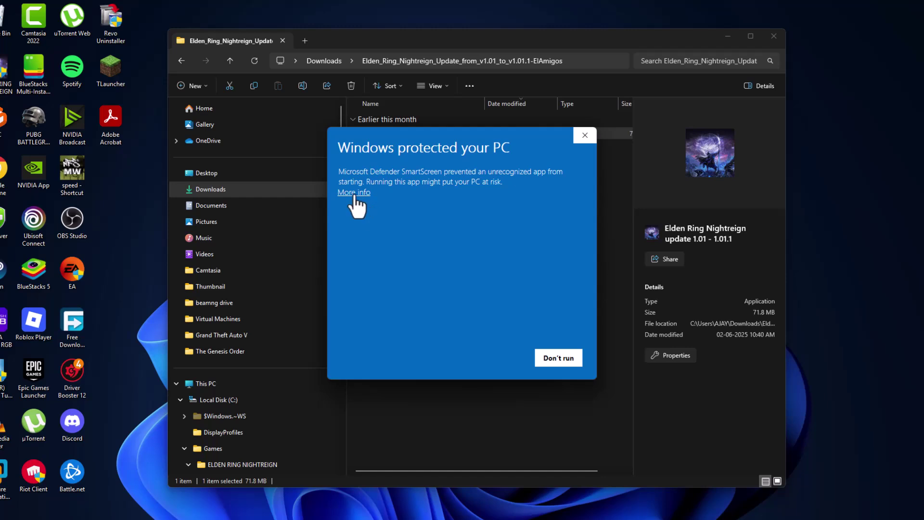
left_click(355, 193)
left_click(478, 357)
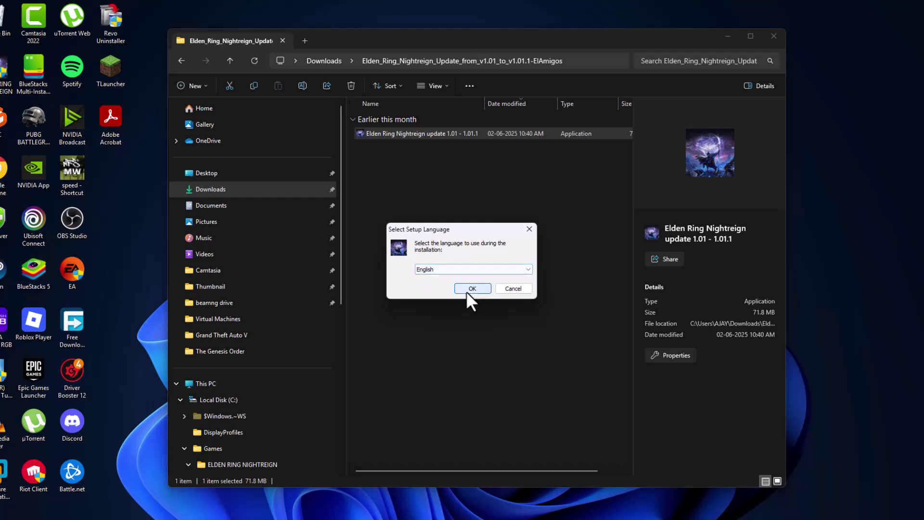
left_click(466, 289)
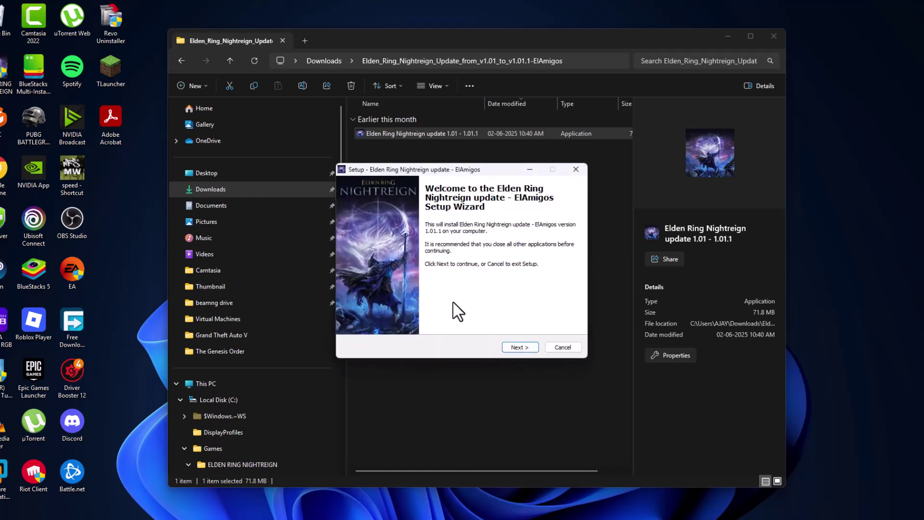
- Install the update into the existing C:\Games\Elden Ring Nightreign folder, keeping the default in-game username
left_click(516, 347)
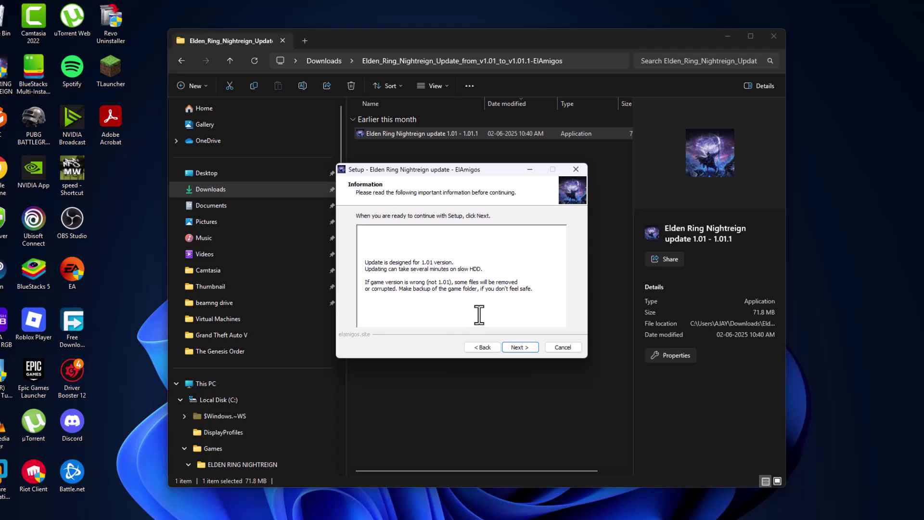
left_click(511, 346)
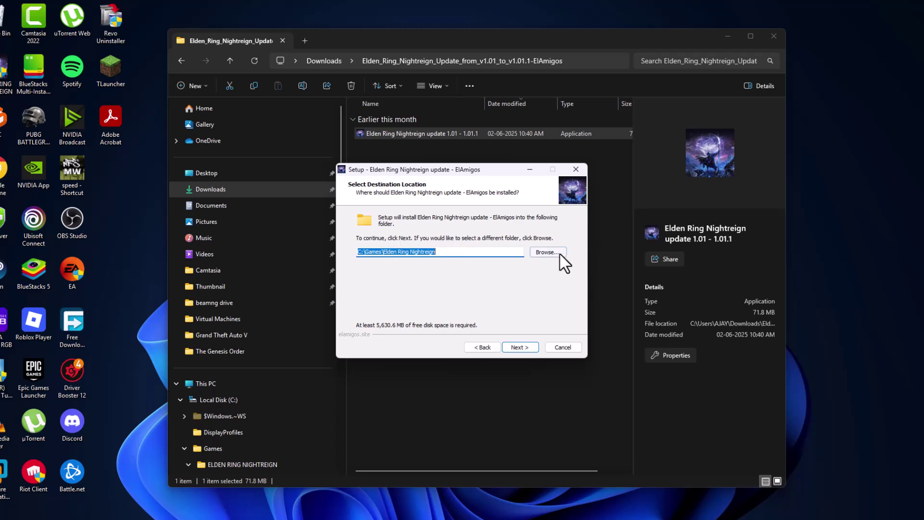
left_click(519, 347)
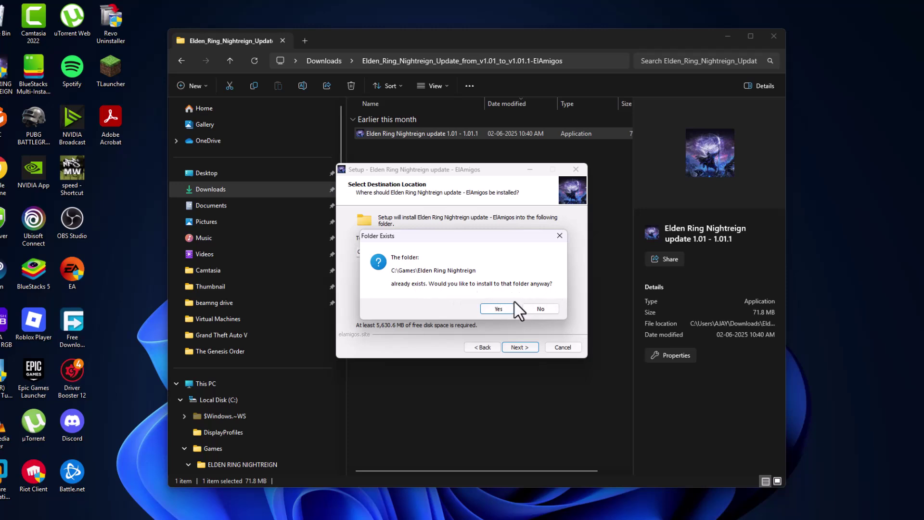
left_click(493, 308)
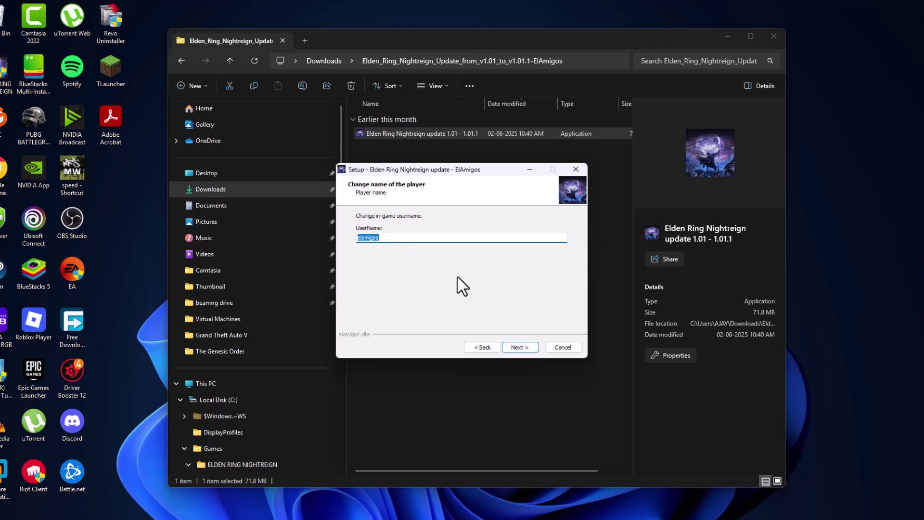
left_click(526, 345)
left_click(527, 347)
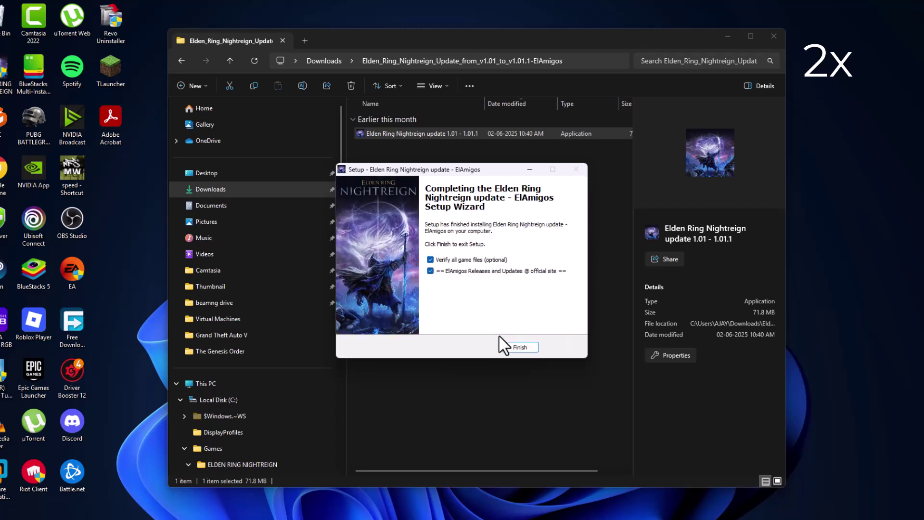
- Finish the setup with game file verification on and the ElAmigos site option off, then review the verification status and exit RapidCRC
left_click(431, 271)
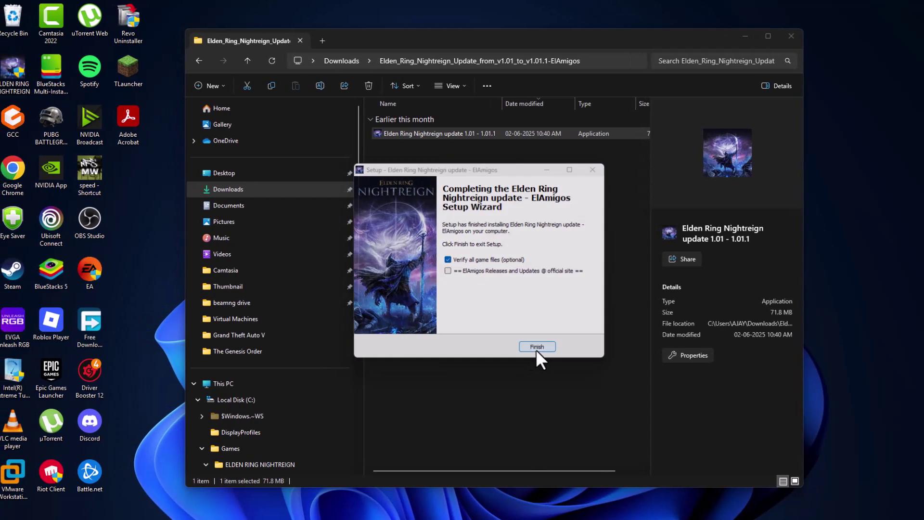
left_click(517, 348)
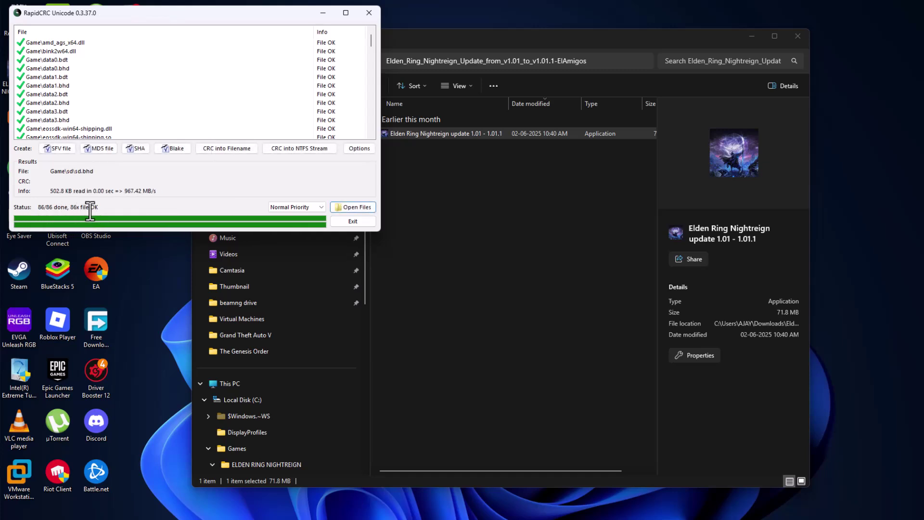
left_click_drag(100, 209, 66, 209)
left_click(137, 208)
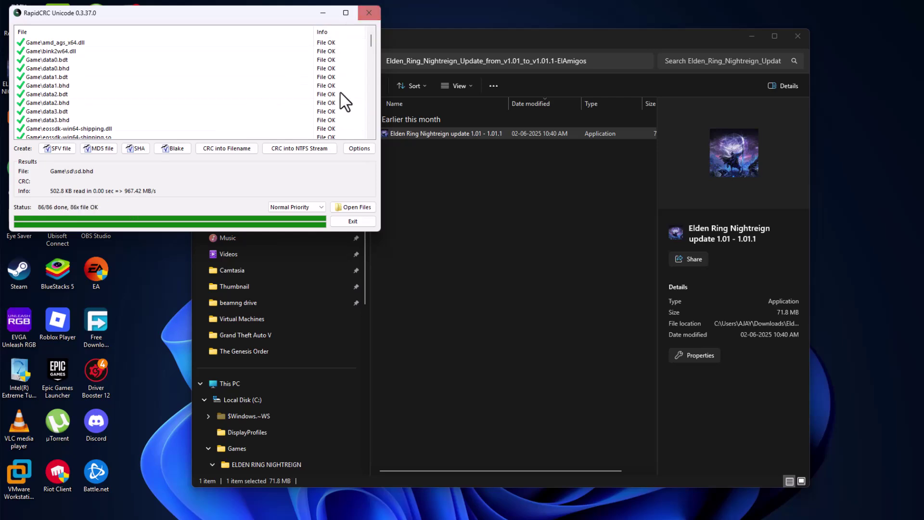
left_click(342, 220)
- Open the game's file location from its desktop shortcut and check the updated nightreign application's file version in its properties
right_click(16, 74)
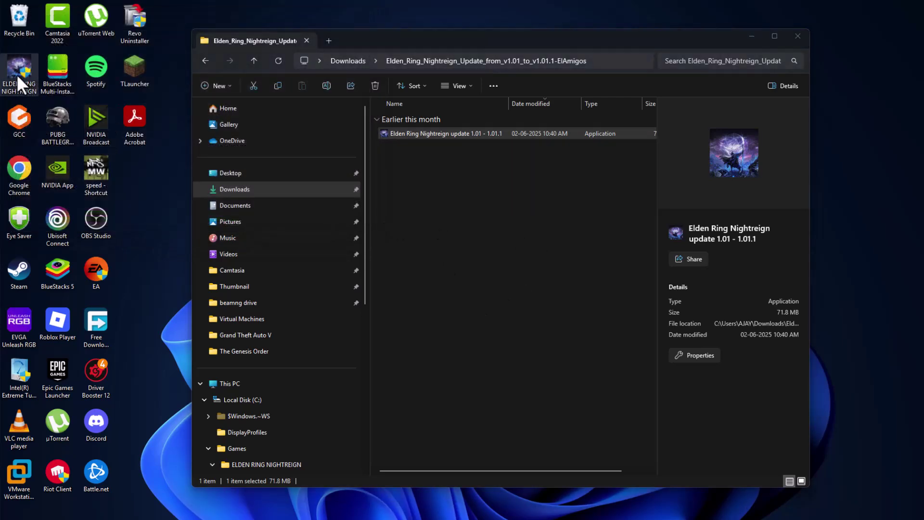
left_click(85, 181)
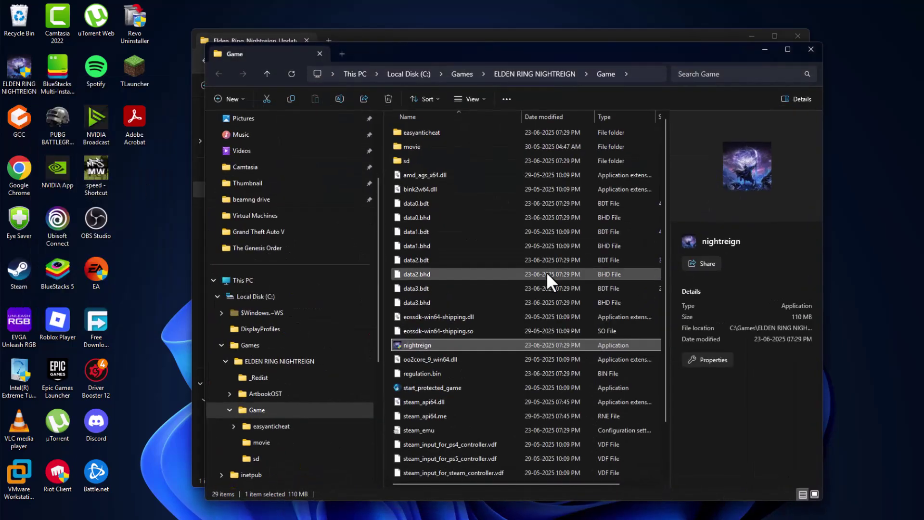
right_click(436, 346)
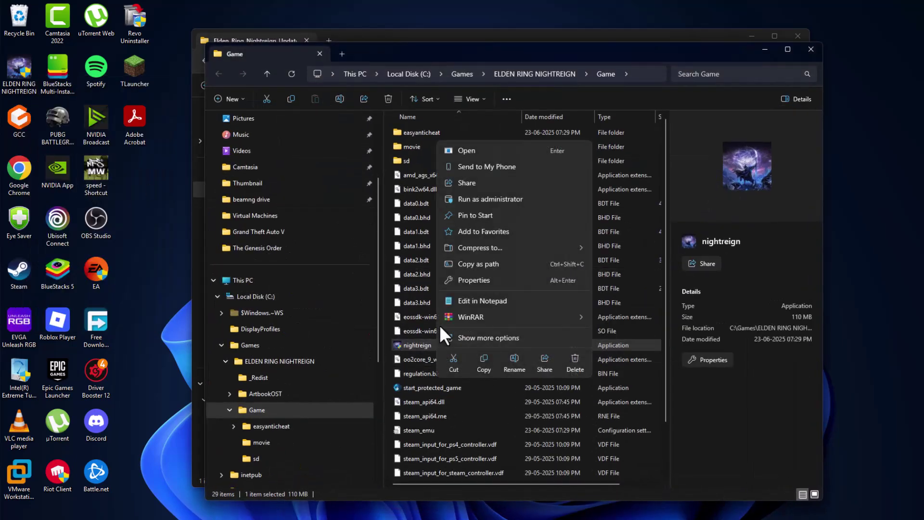
left_click(478, 279)
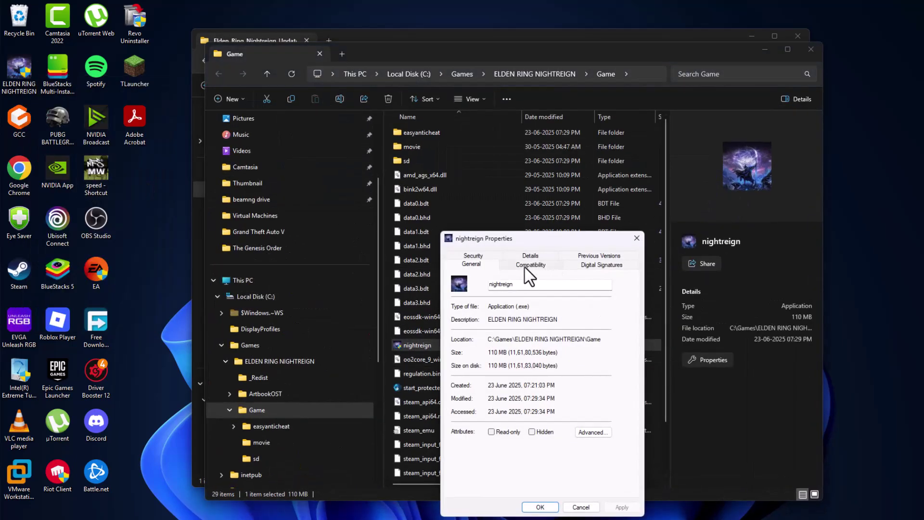
left_click(528, 261)
left_click_drag(549, 246, 532, 152)
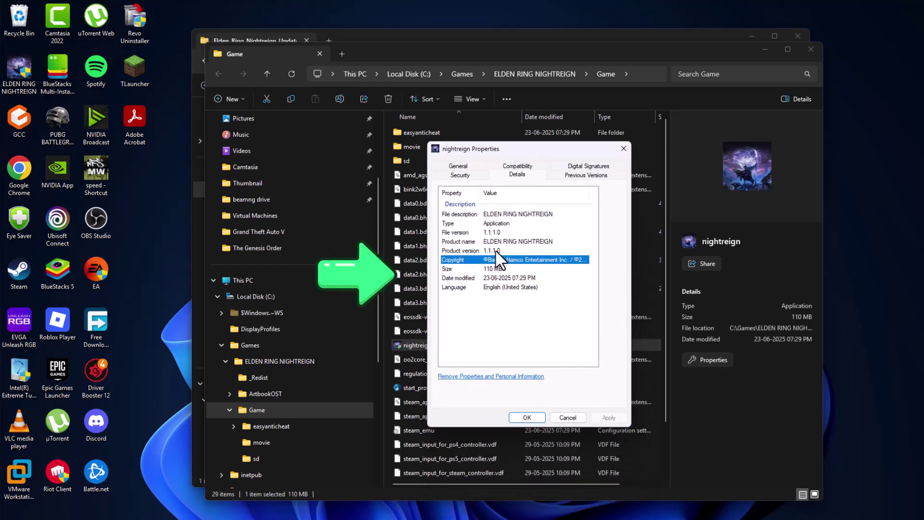
left_click(486, 233)
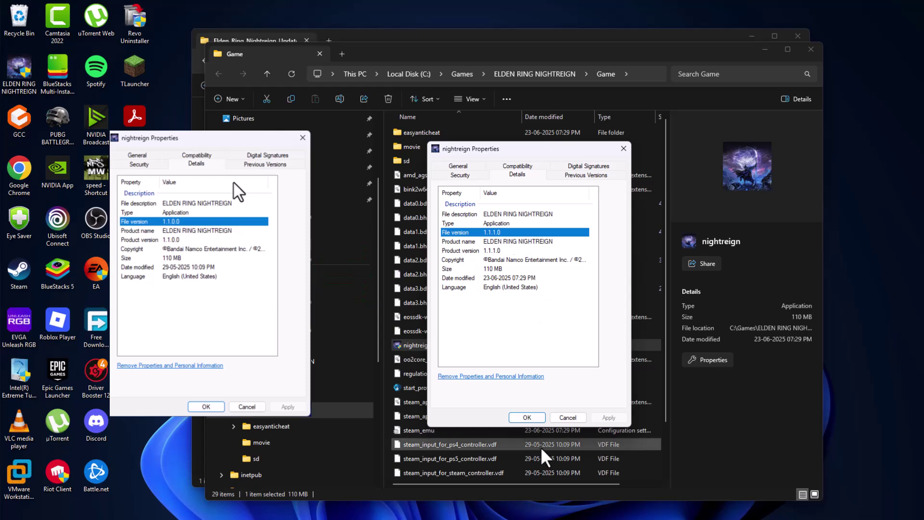
left_click(527, 418)
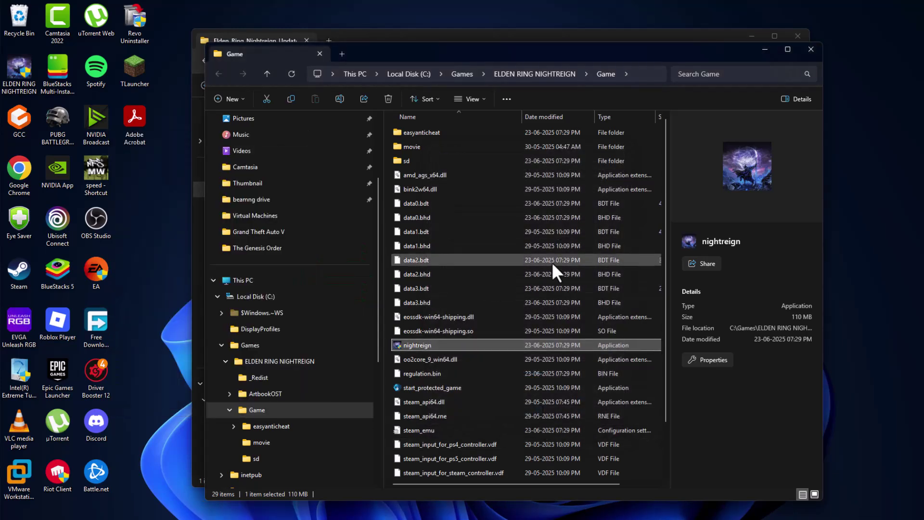